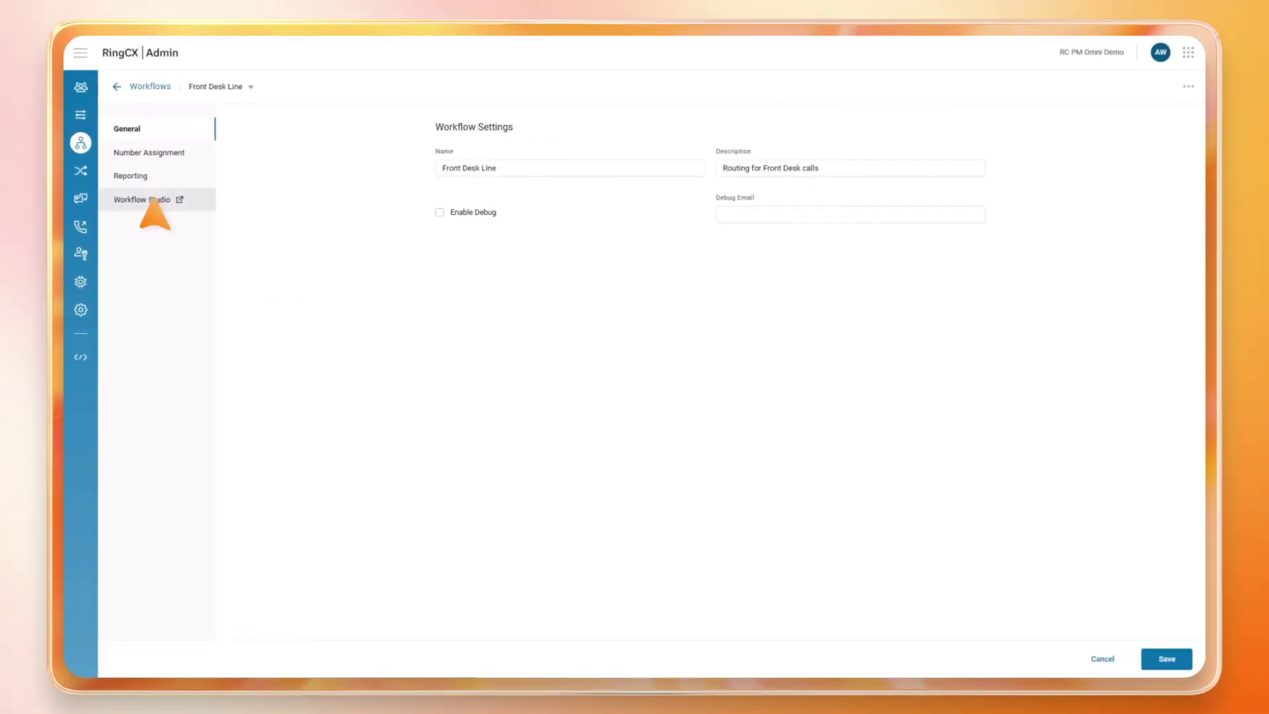
Open the Front Desk Line workflow in Workflow Studio.
left_click(155, 202)
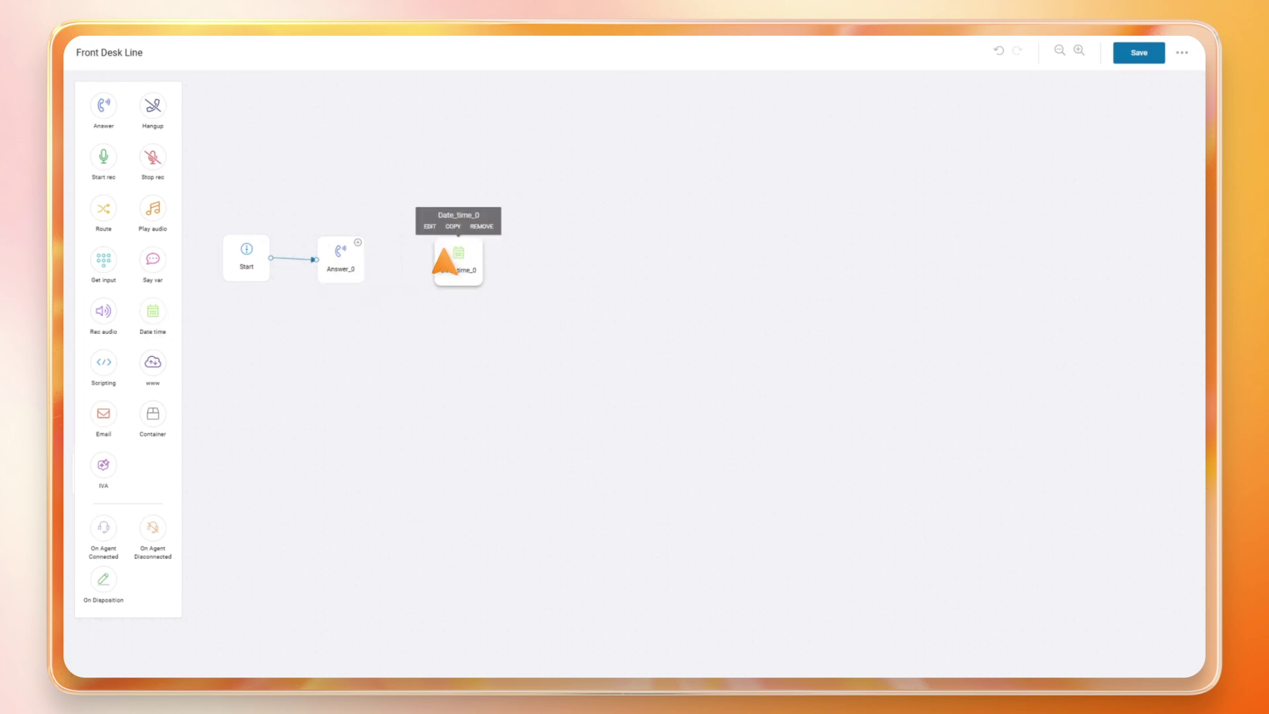
Link Answer_0 to Date_time_0, then add a Play audio node and connect Date_time_0 to it.
left_click_drag(365, 259, 433, 262)
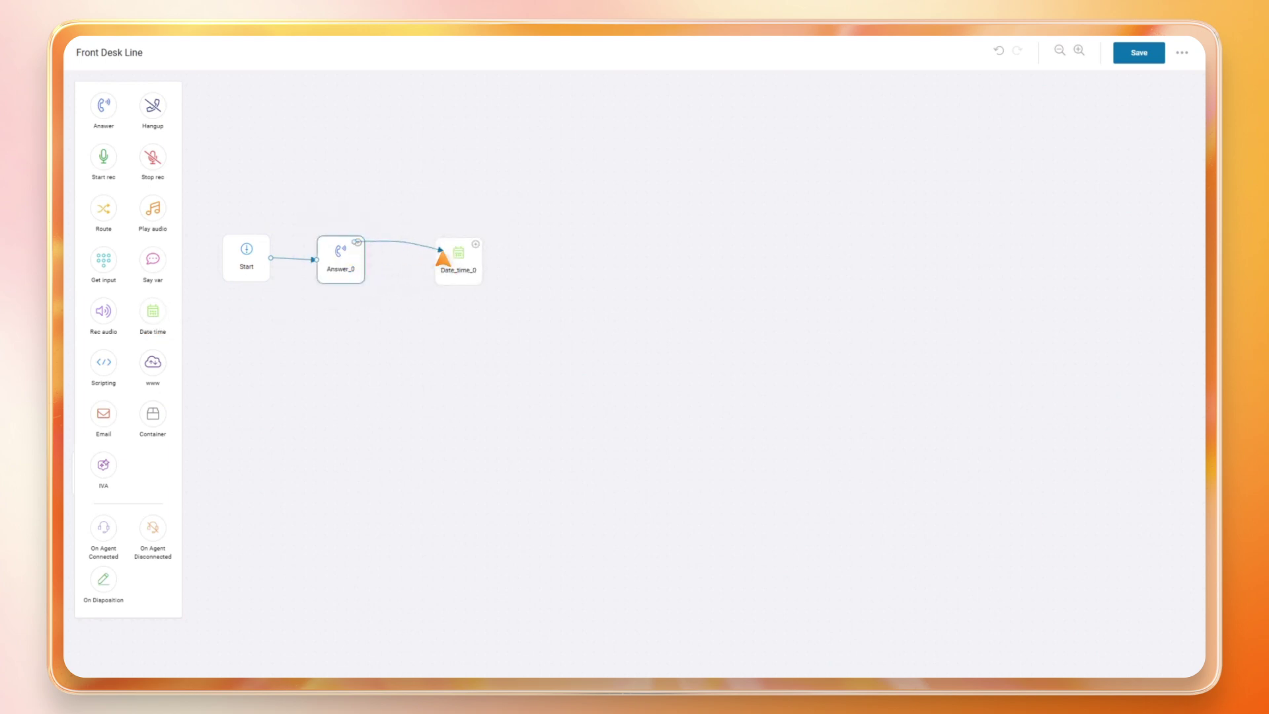
left_click_drag(153, 208, 524, 190)
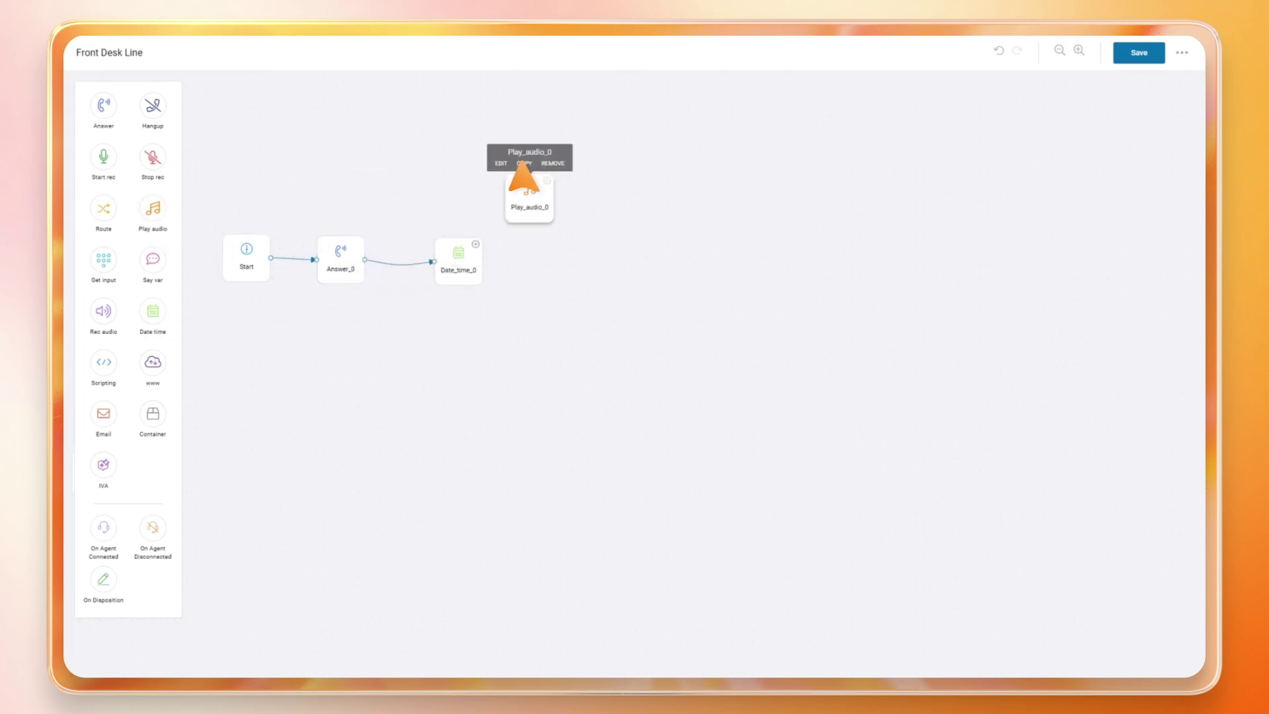
left_click_drag(475, 244, 503, 198)
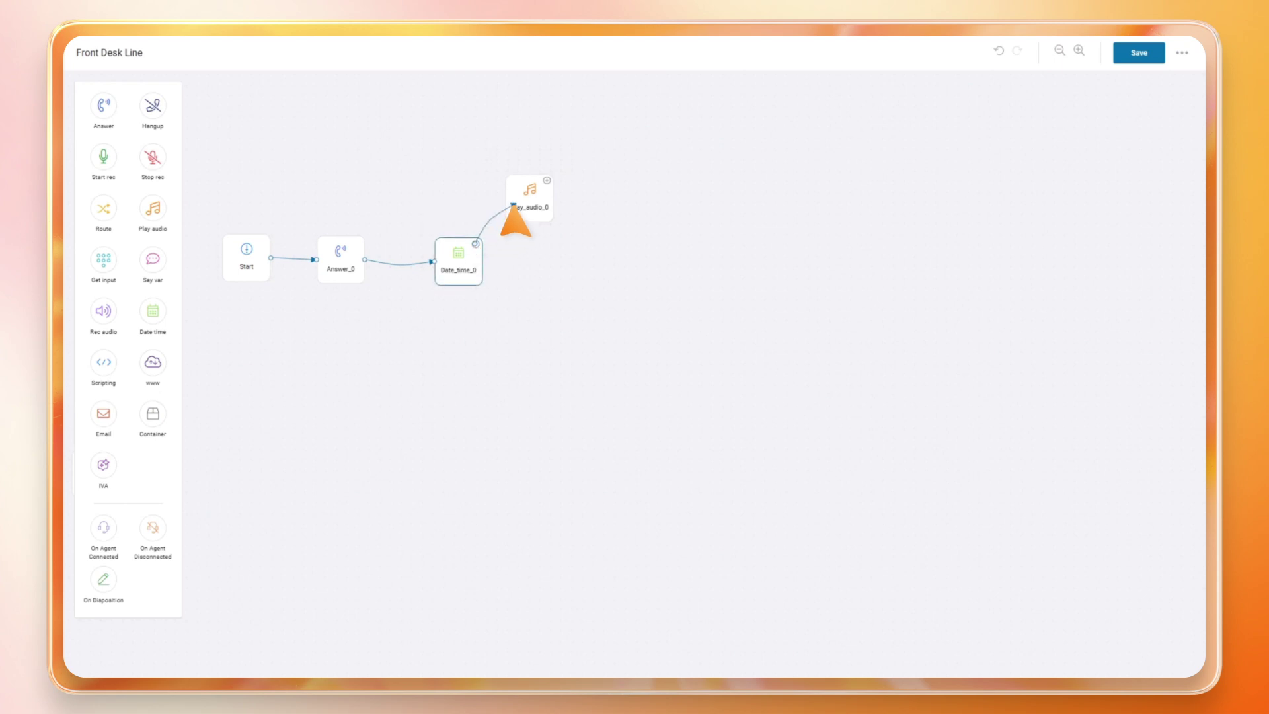
Apply and save a Mon–Fri 9:30 AM–2:30 PM schedule on the Date_time_0 → Play_audio_0 link.
left_click(476, 212)
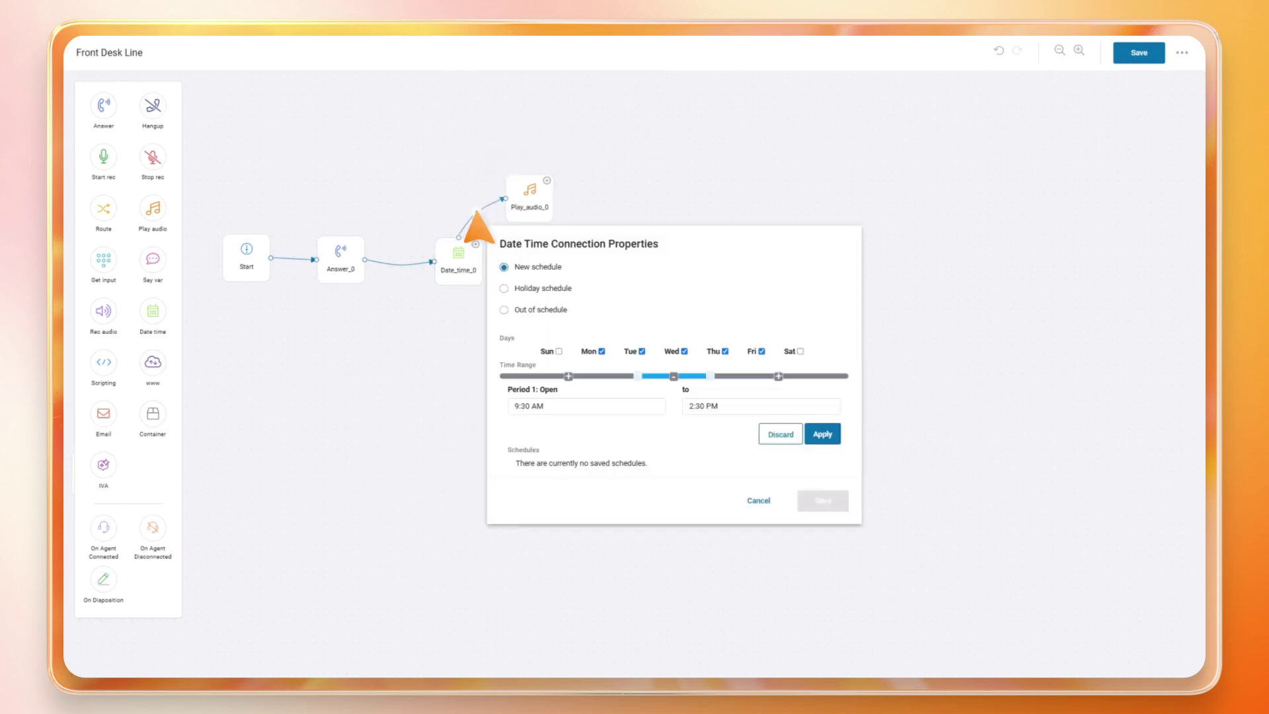
left_click(824, 434)
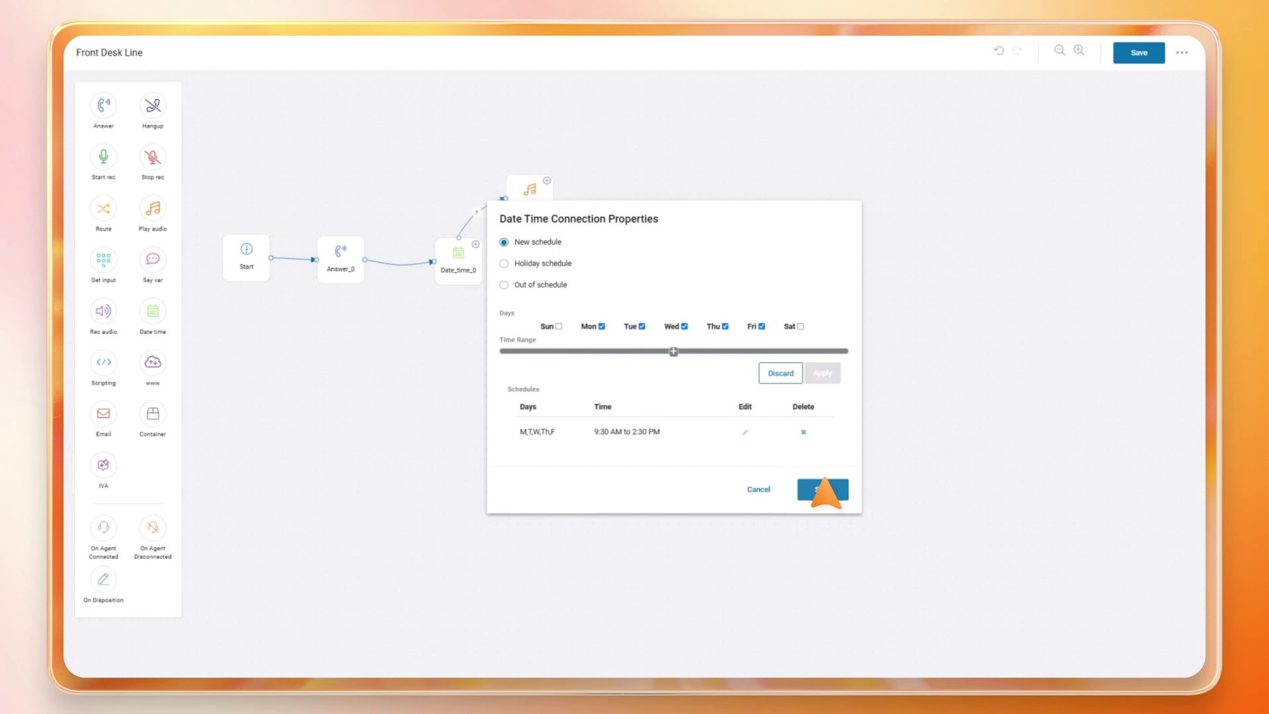
left_click(823, 490)
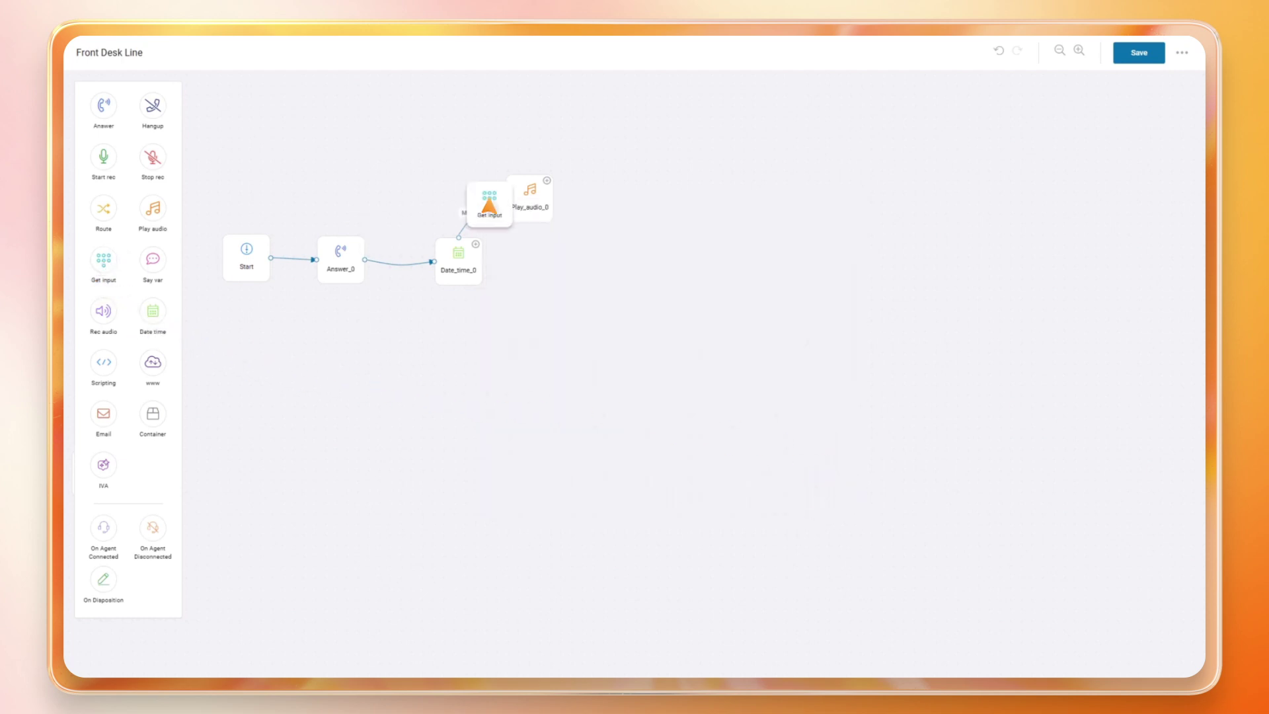
Place a Get input node after the greeting, plus two Route nodes and a second Play audio node.
mouse_move(103, 263)
left_mouse_down()
mouse_move(638, 198)
mouse_move(622, 205)
left_mouse_up()
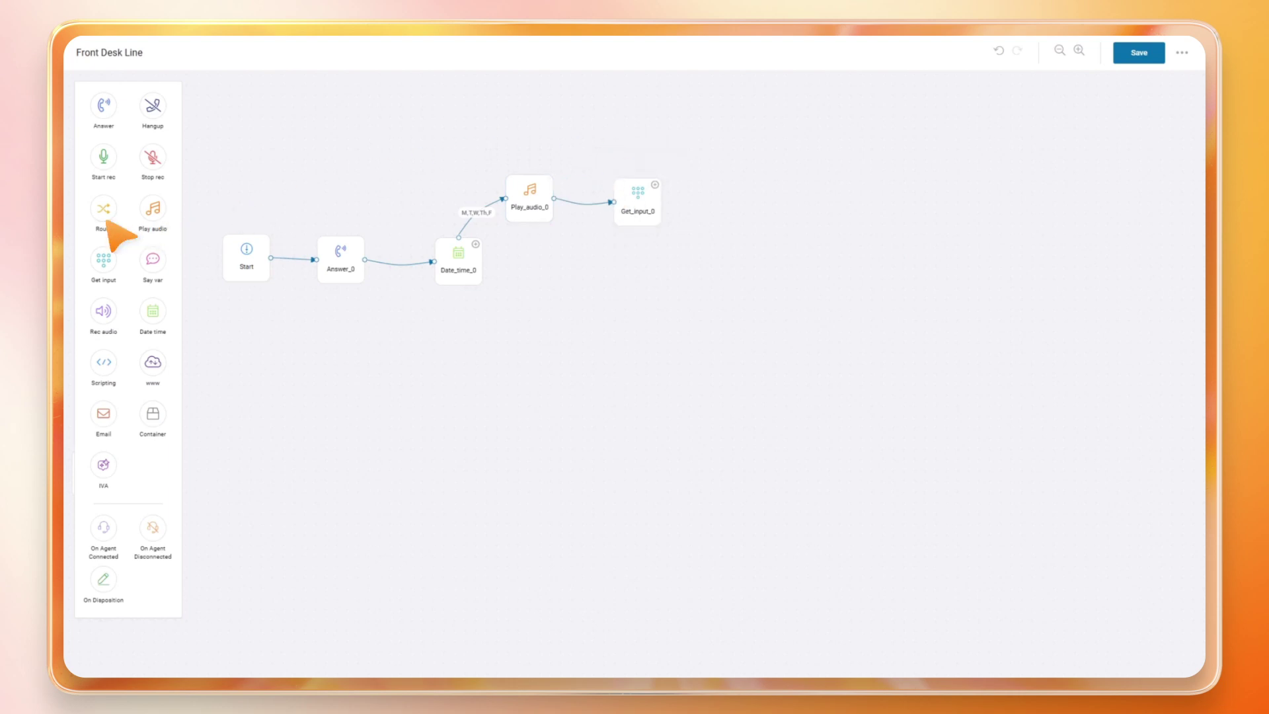
left_click_drag(104, 210, 759, 122)
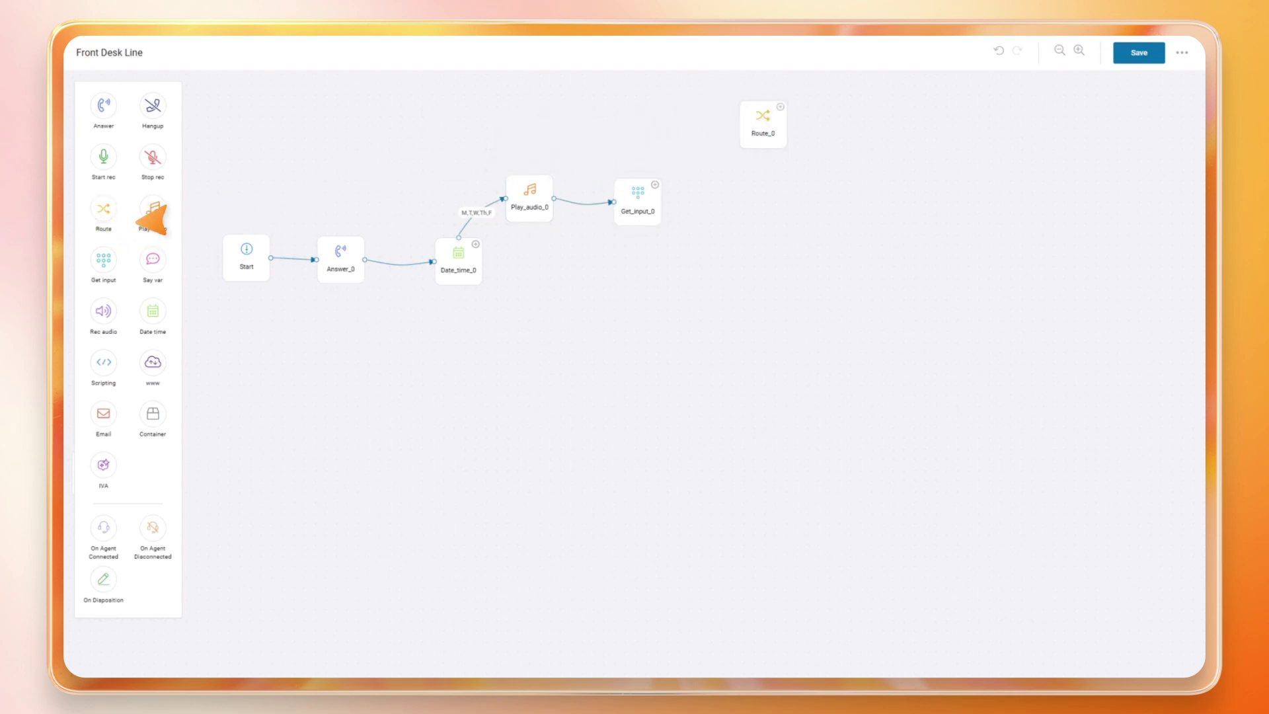
left_click_drag(103, 211, 755, 213)
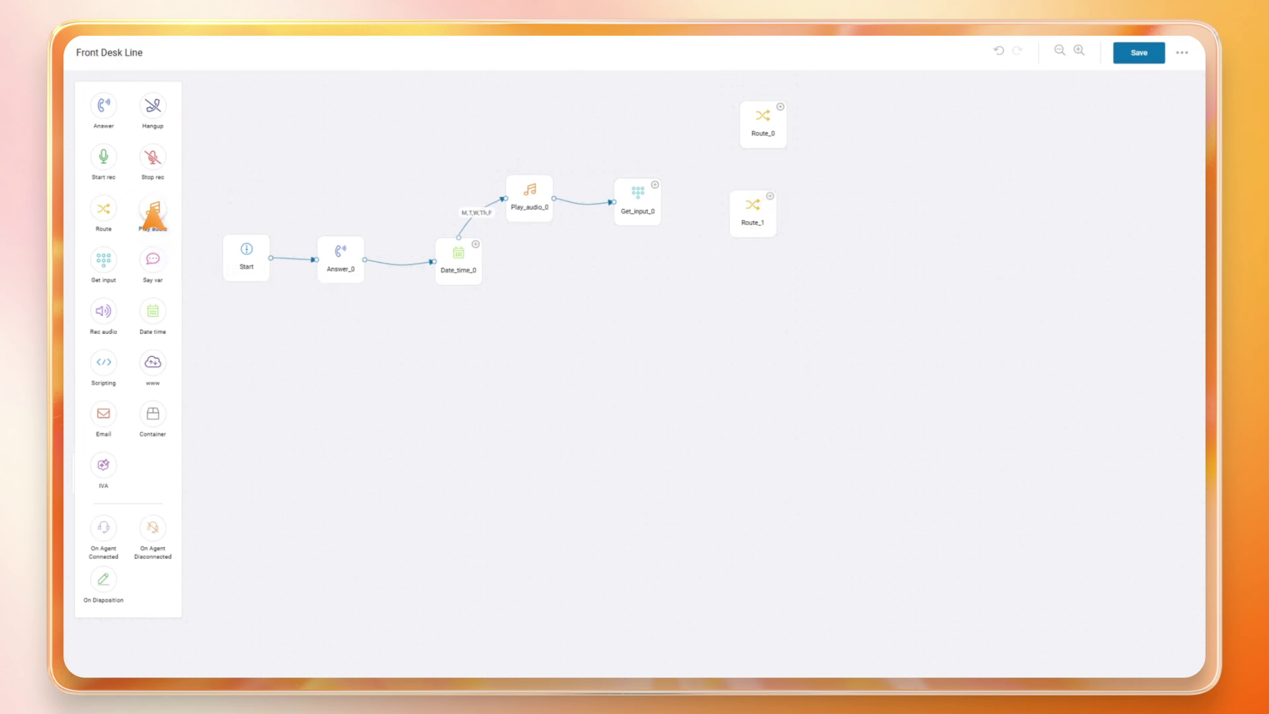
left_click_drag(154, 213, 756, 296)
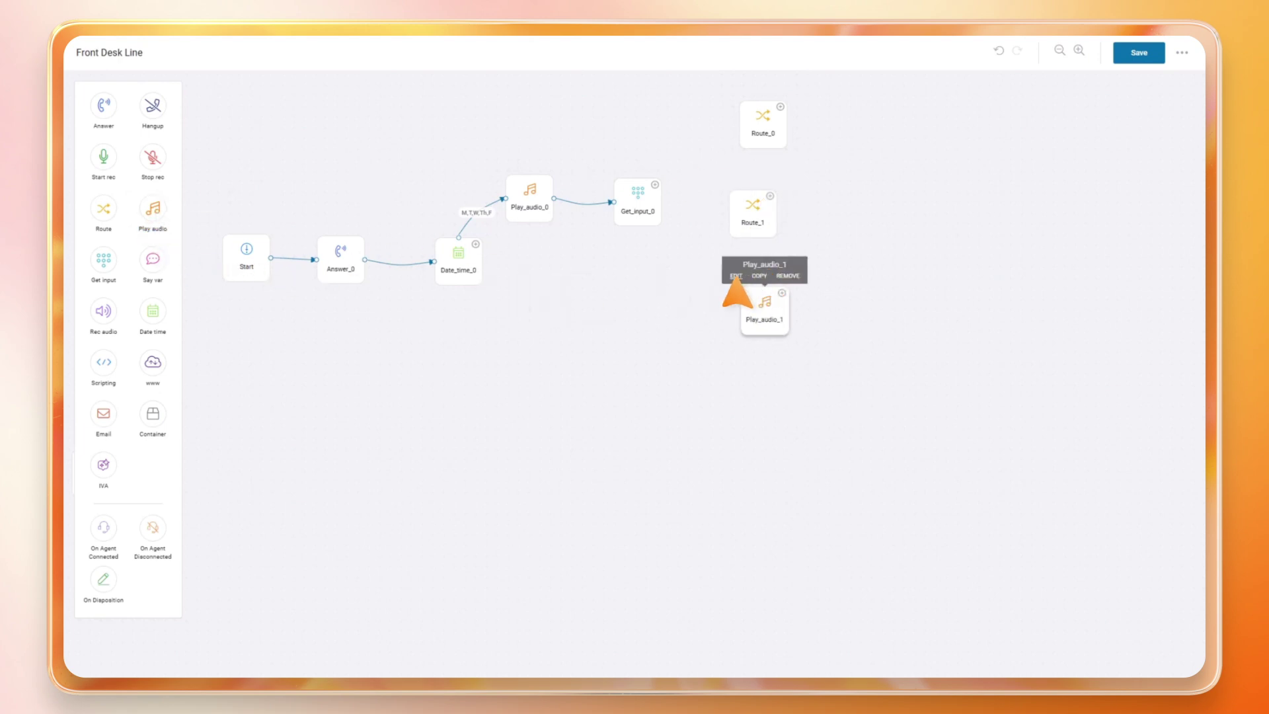
Name the second audio node Play_Hoursandlocation and route Appointment to Main Voice Queue.
left_click(735, 277)
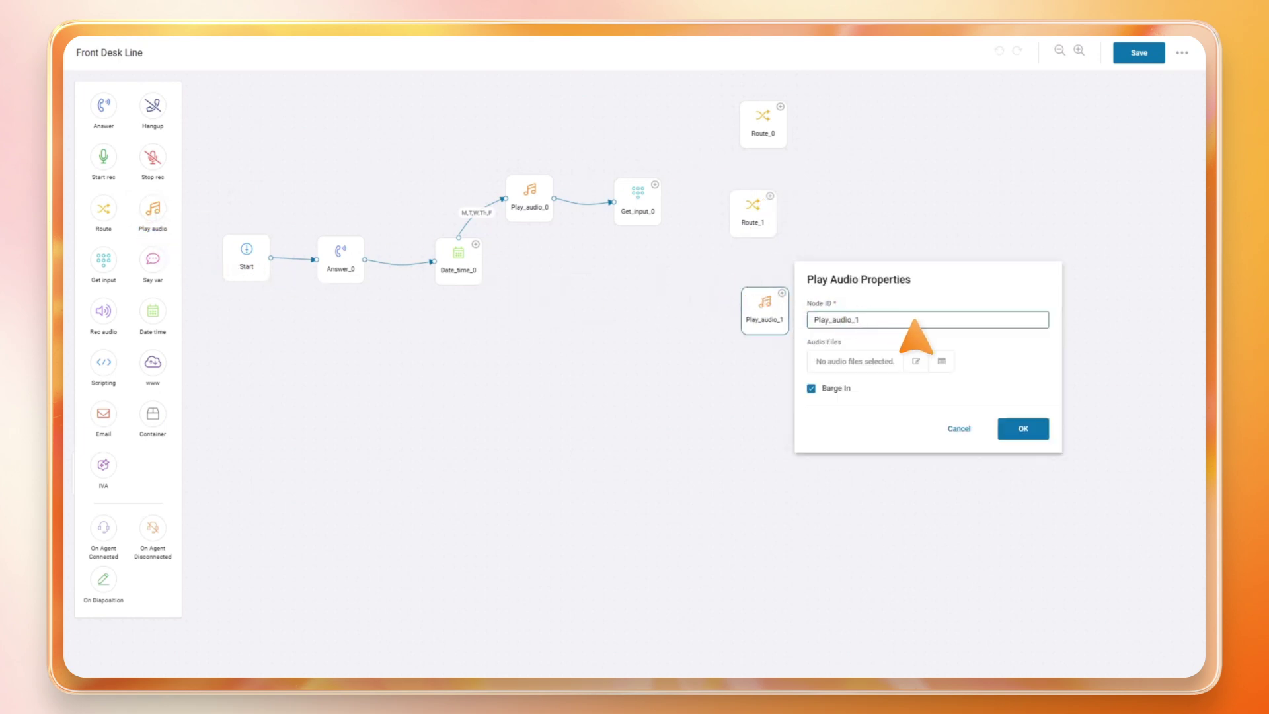
type("Play_Hoursandlocation")
left_click(1022, 429)
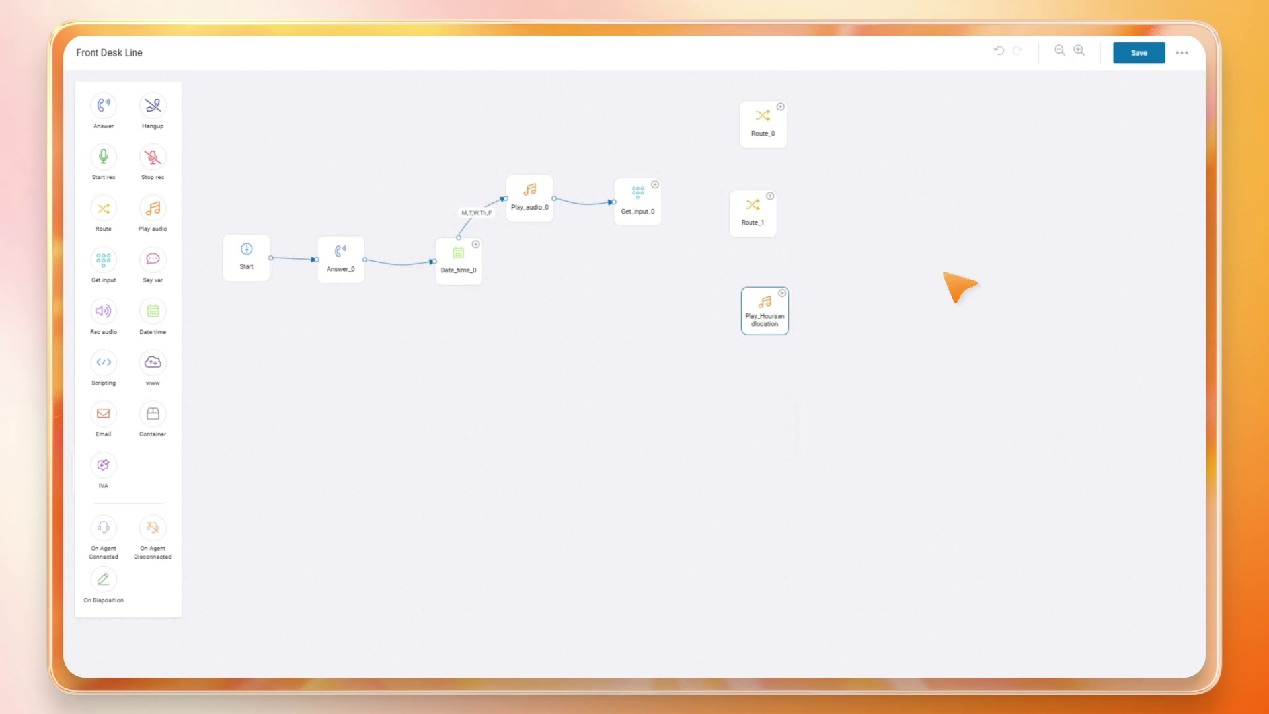
mouse_move(763, 124)
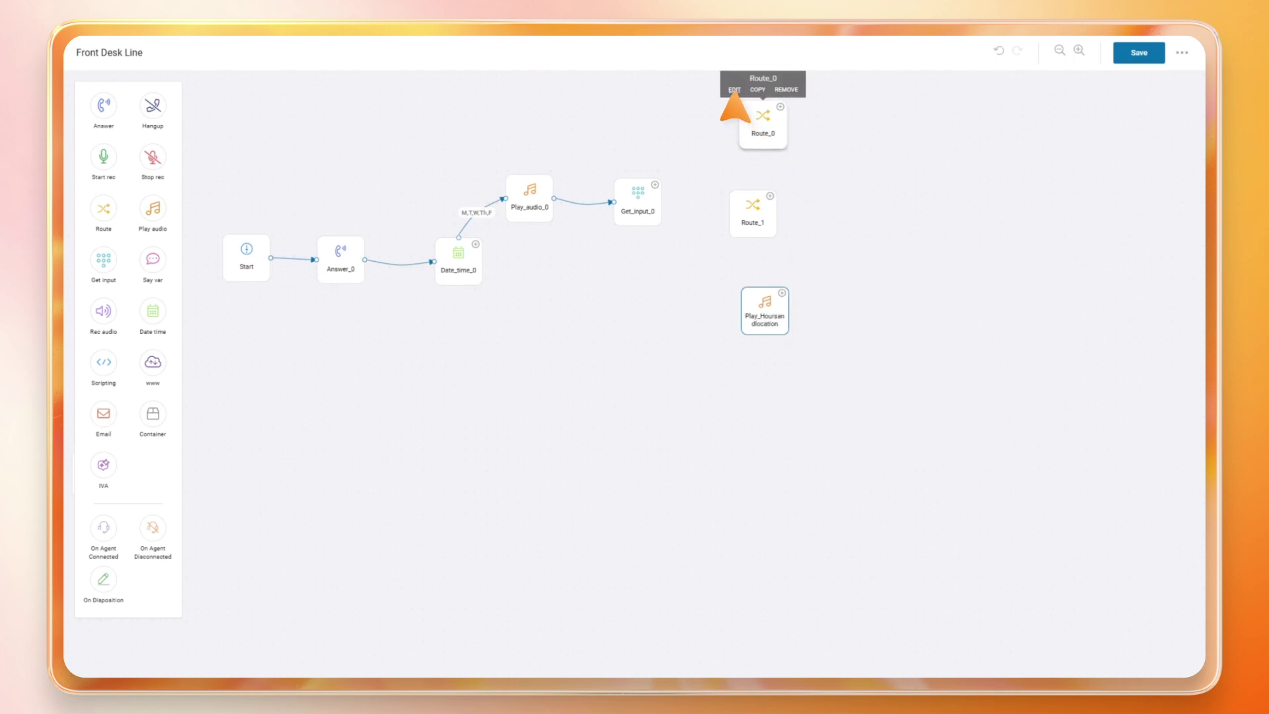
left_click(733, 90)
left_click(926, 393)
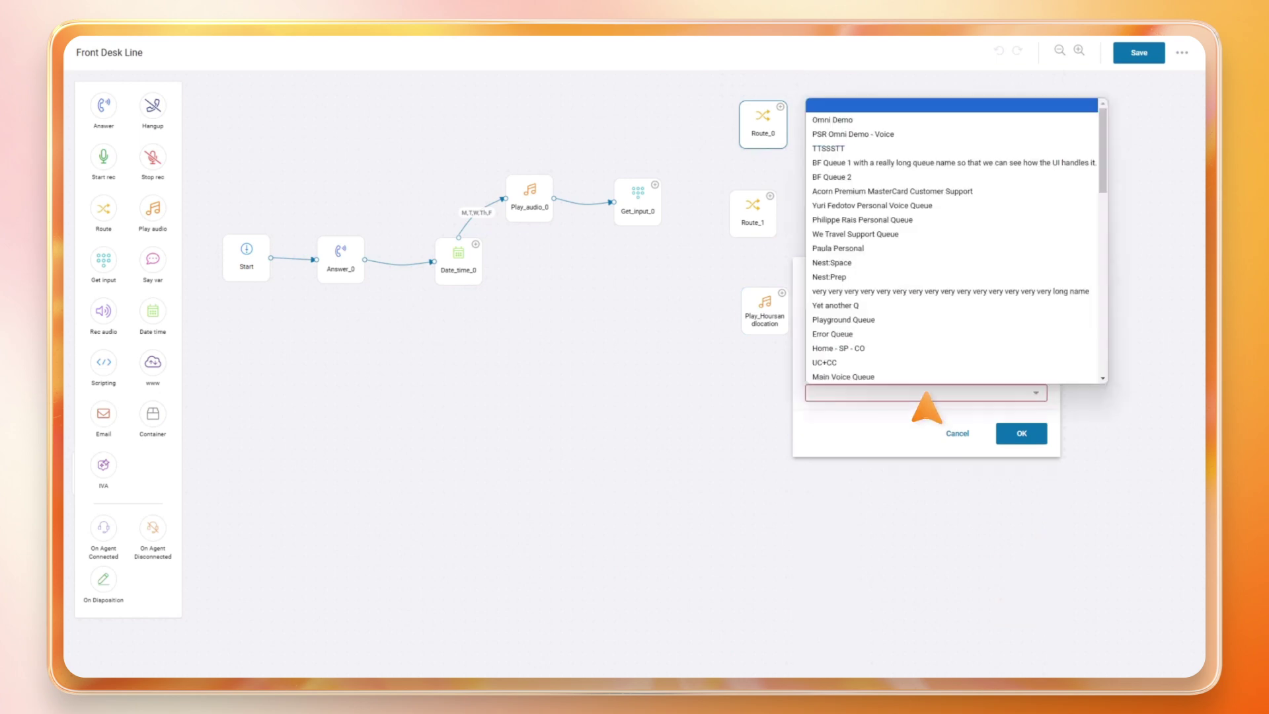
left_click(926, 377)
left_click(1020, 434)
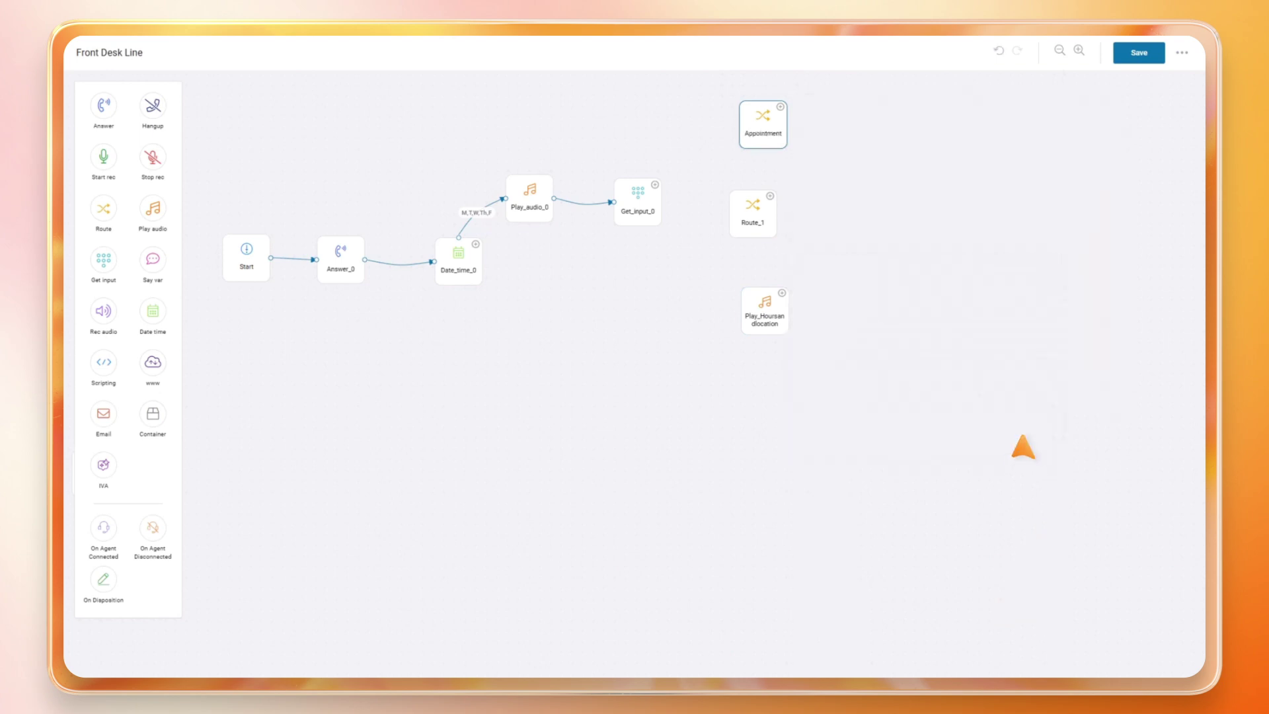
mouse_move(752, 213)
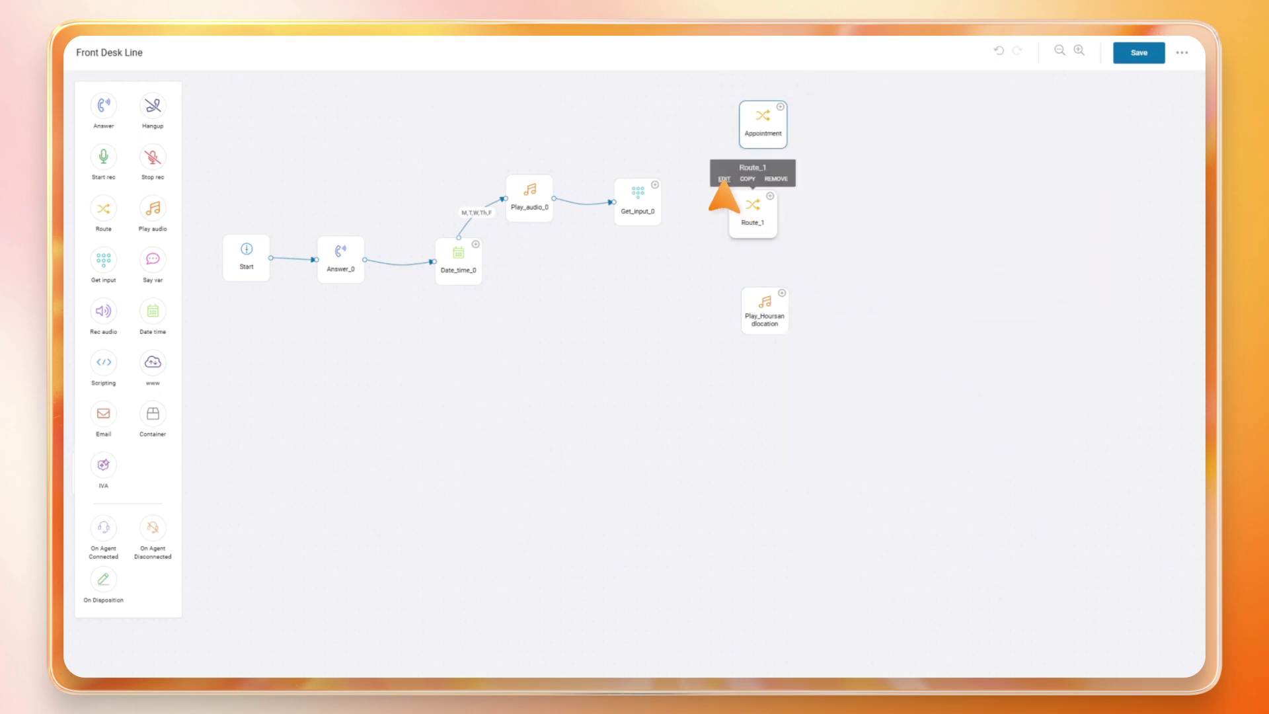
Make Route_1 the Billing voice-queue route to 'Yet another Q'.
left_click(723, 180)
type("Billing")
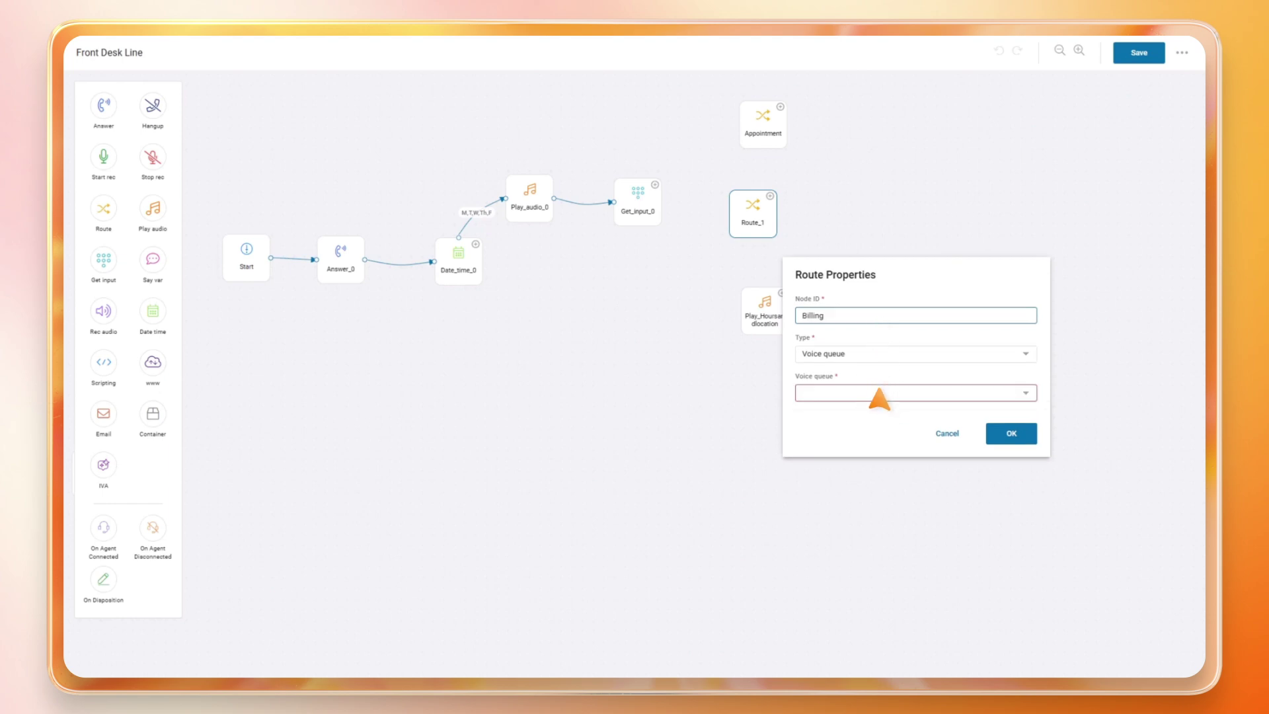
left_click(878, 397)
left_click(878, 307)
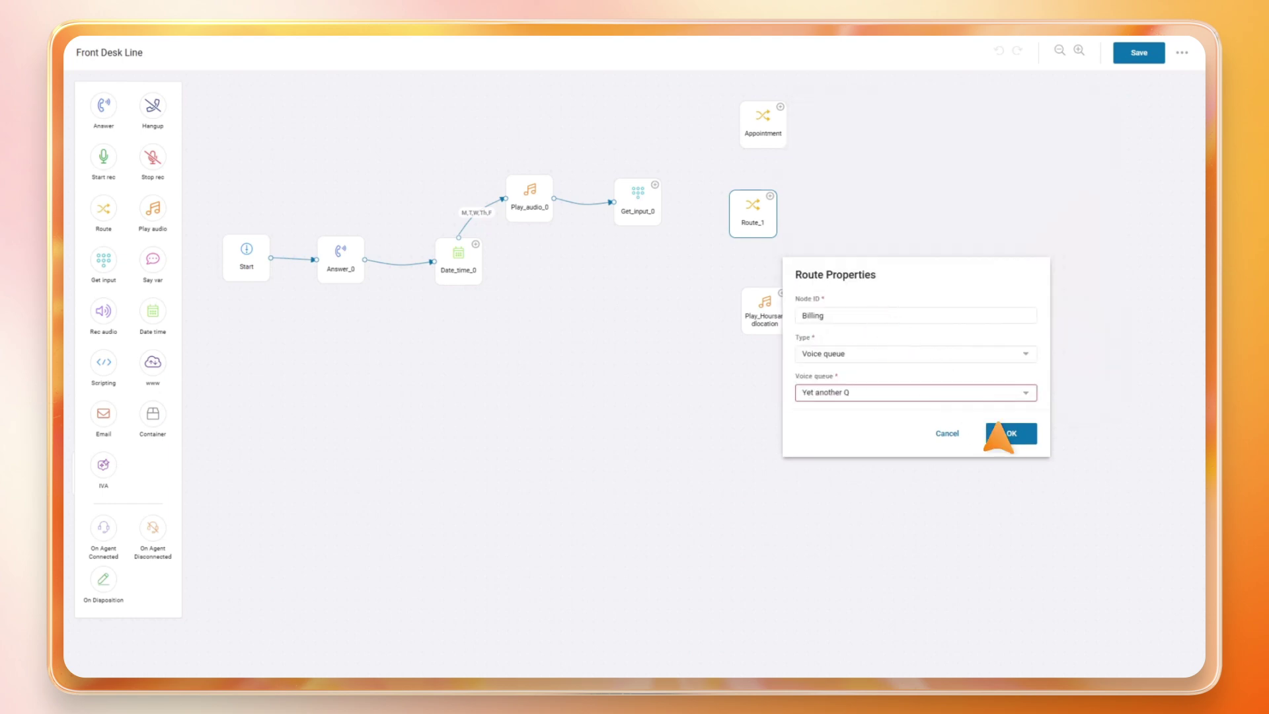
left_click(1009, 433)
mouse_move(637, 203)
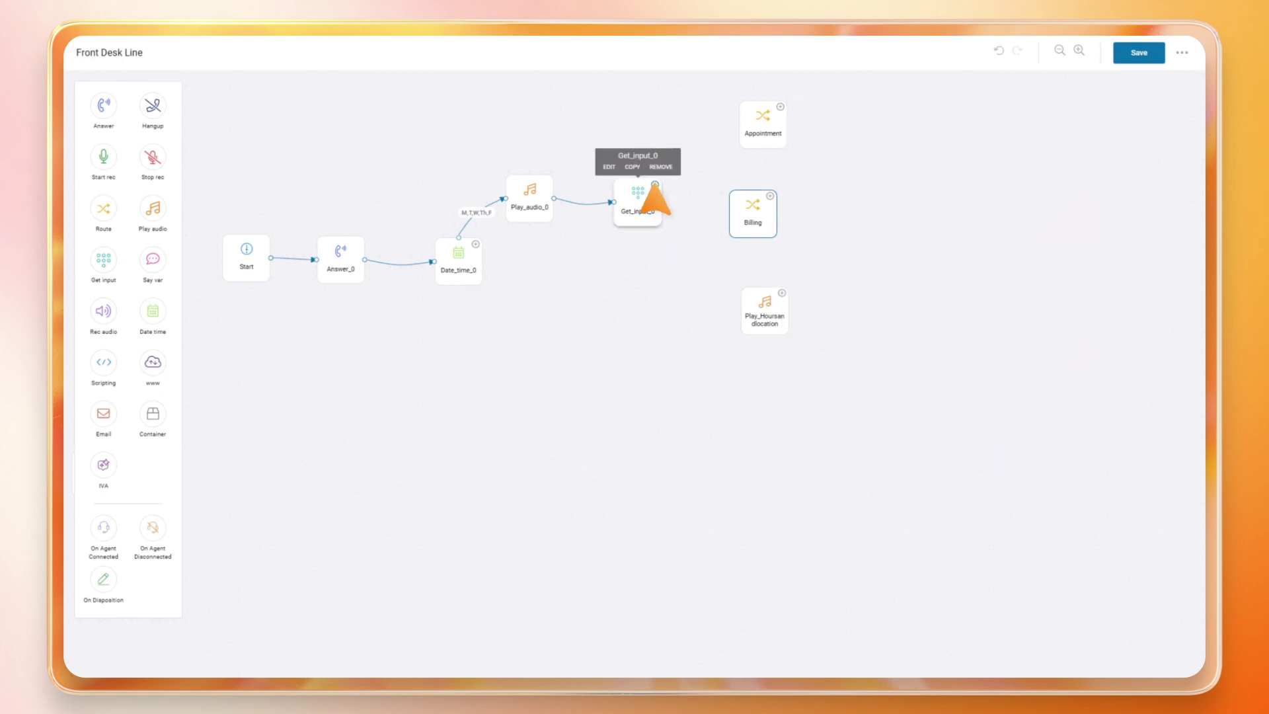
Connect Get_input_0 with custom digits: 1 to Appointment, 2 to Billing, 3 to Play_Hoursandlocation.
left_click_drag(653, 186, 738, 127)
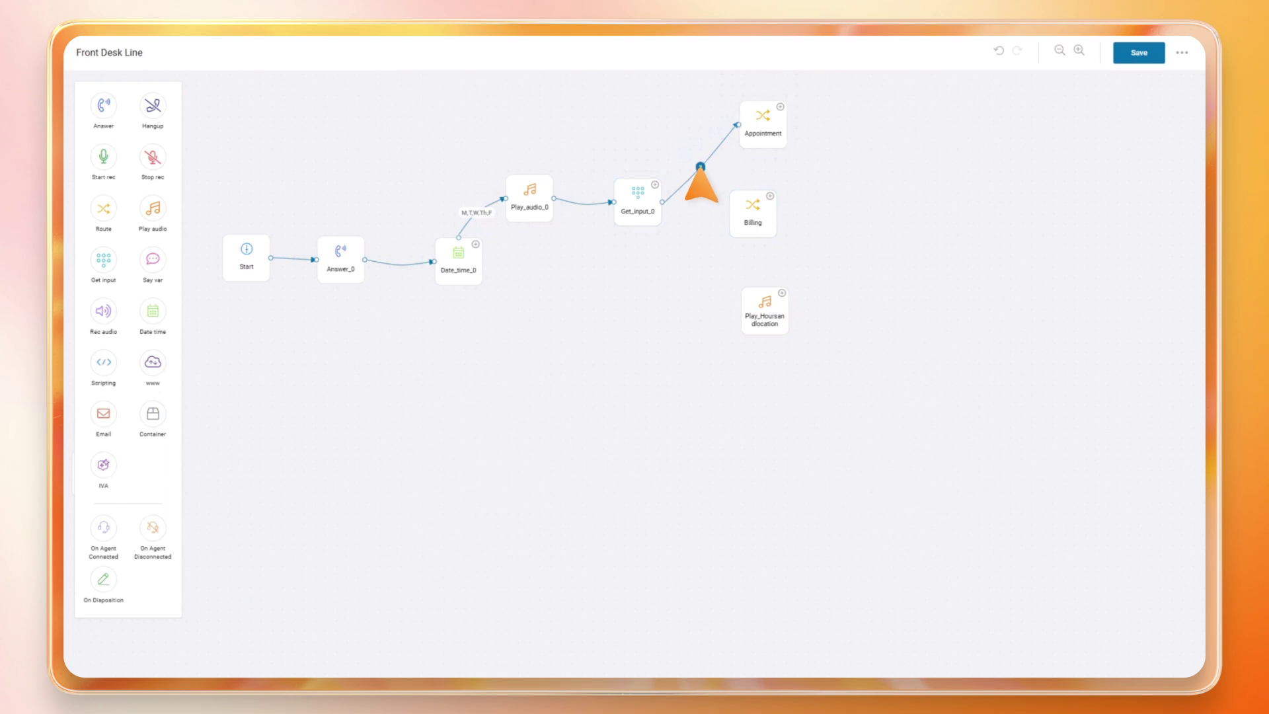
left_click(700, 169)
left_click(825, 335)
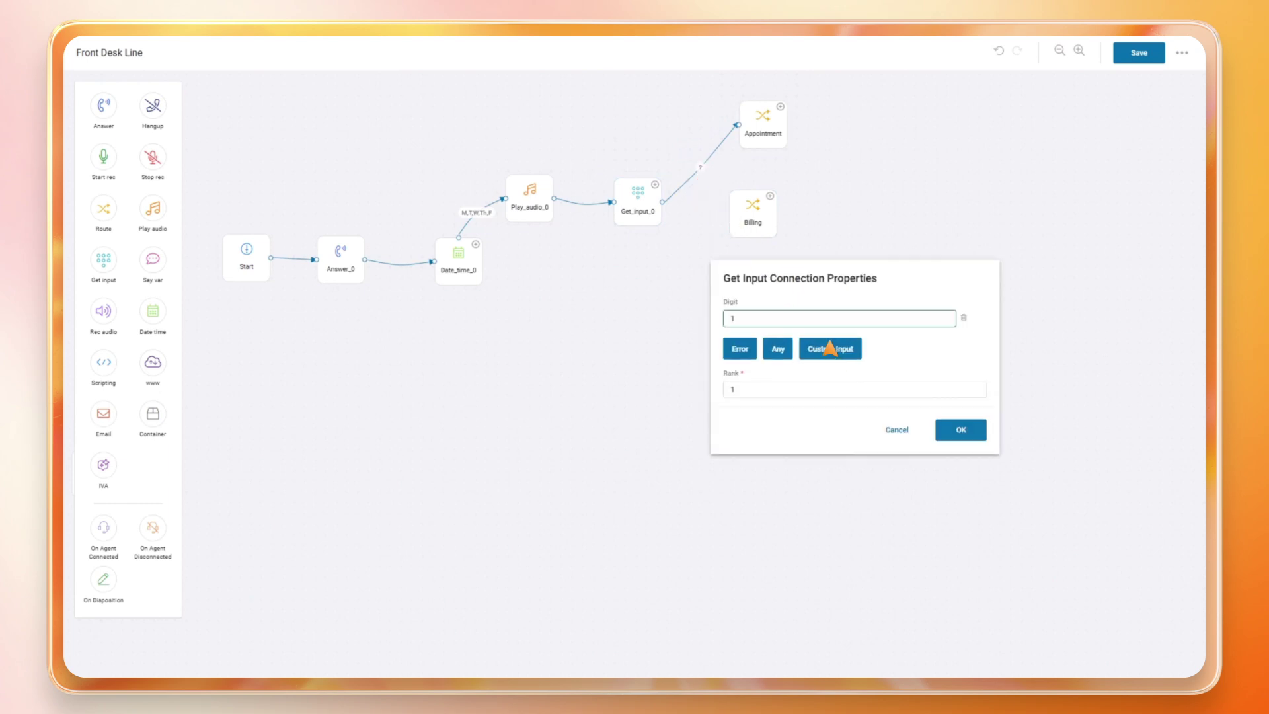
left_click(943, 433)
left_click_drag(654, 184, 720, 227)
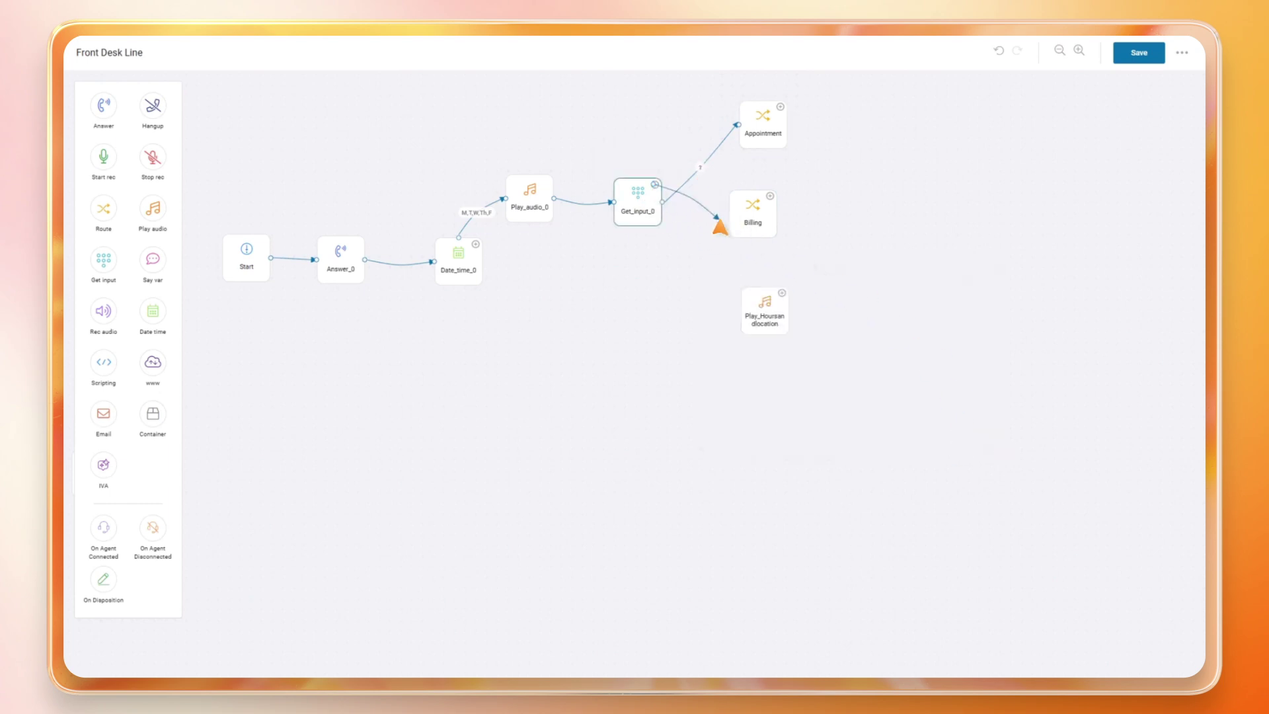
left_click(694, 214)
left_click(824, 335)
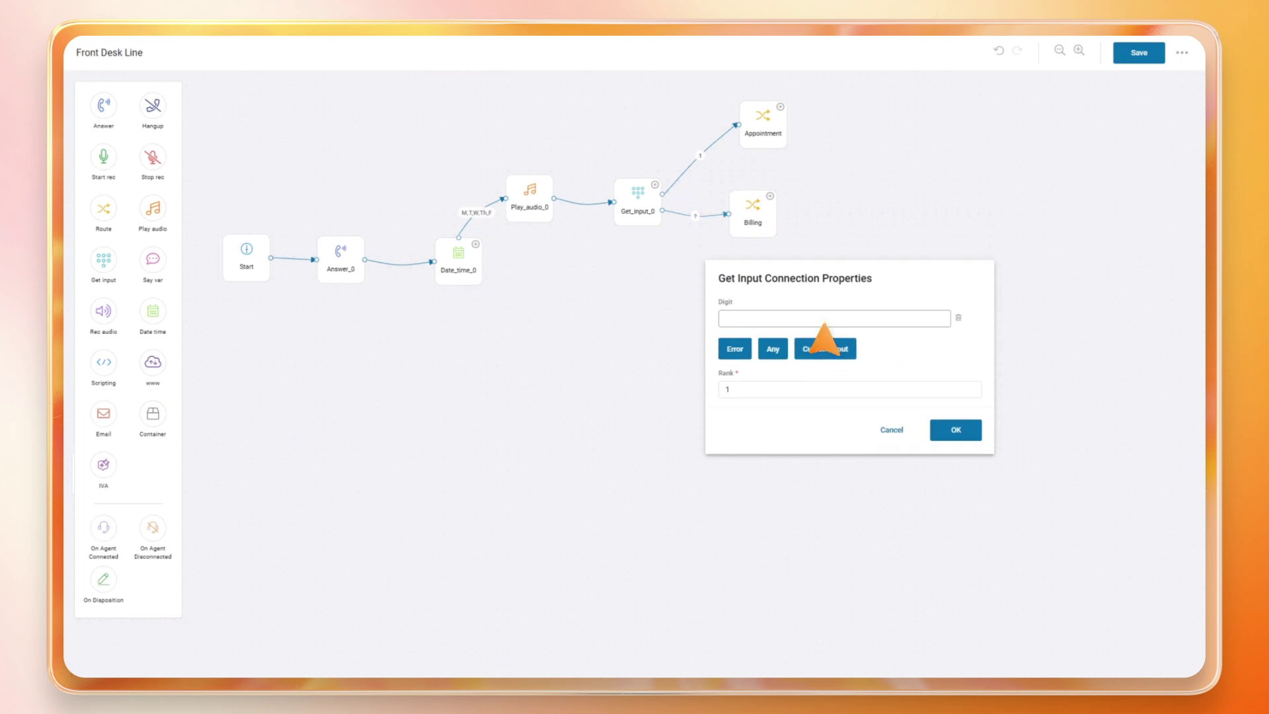
type("2")
left_click(955, 430)
mouse_move(637, 201)
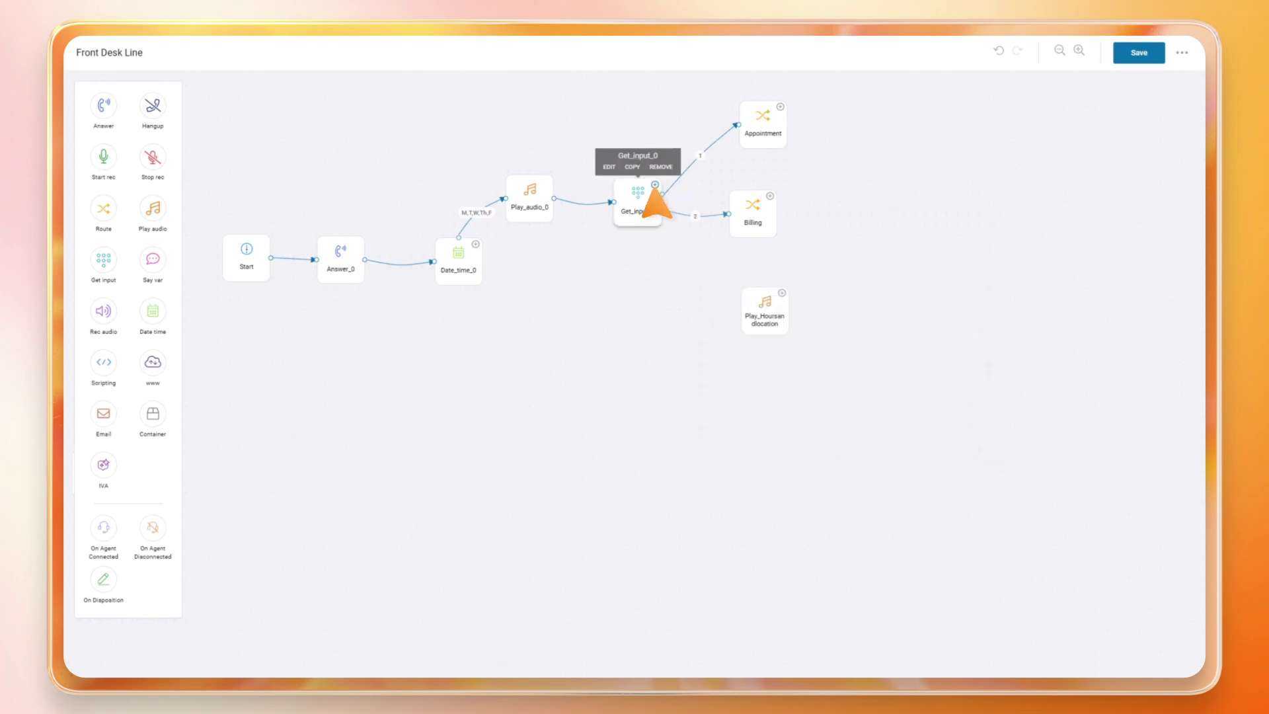
left_click_drag(654, 185, 744, 332)
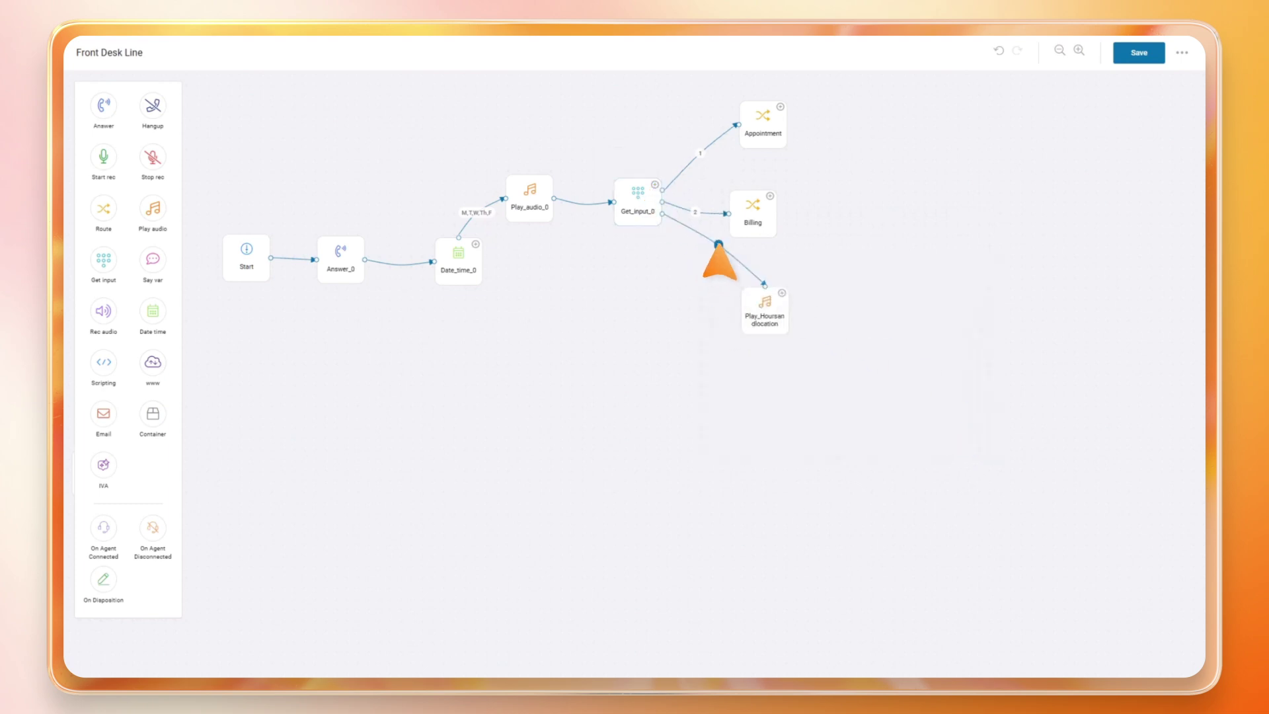
left_click(845, 334)
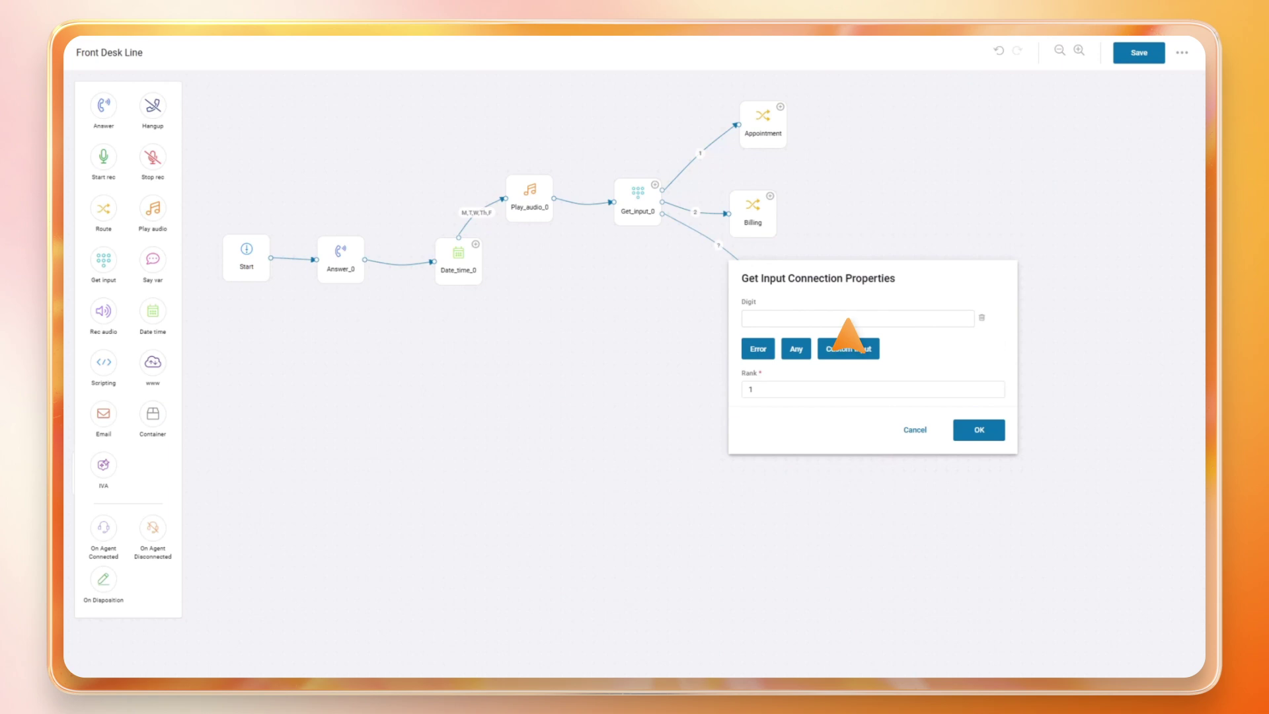
type("3")
Confirm digit 3, then add an audio node fed by Date_time_0's out-of-schedule branch.
left_click(976, 432)
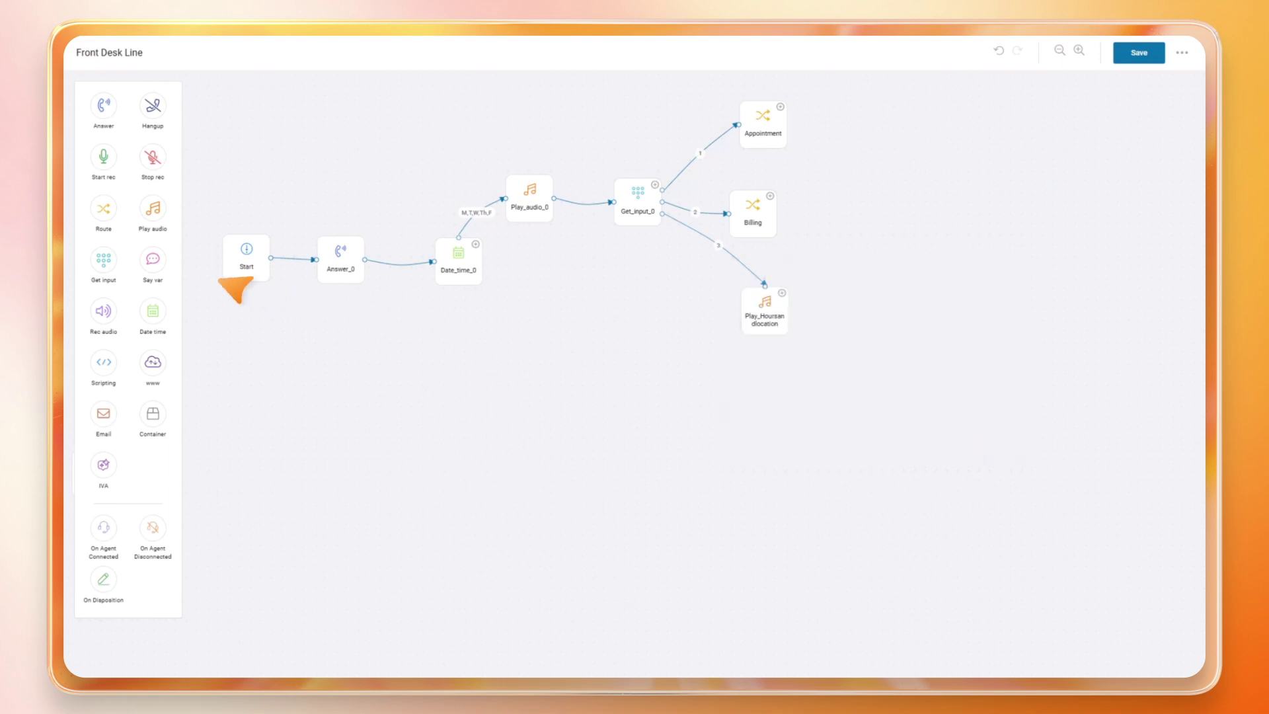
left_click_drag(153, 214, 525, 317)
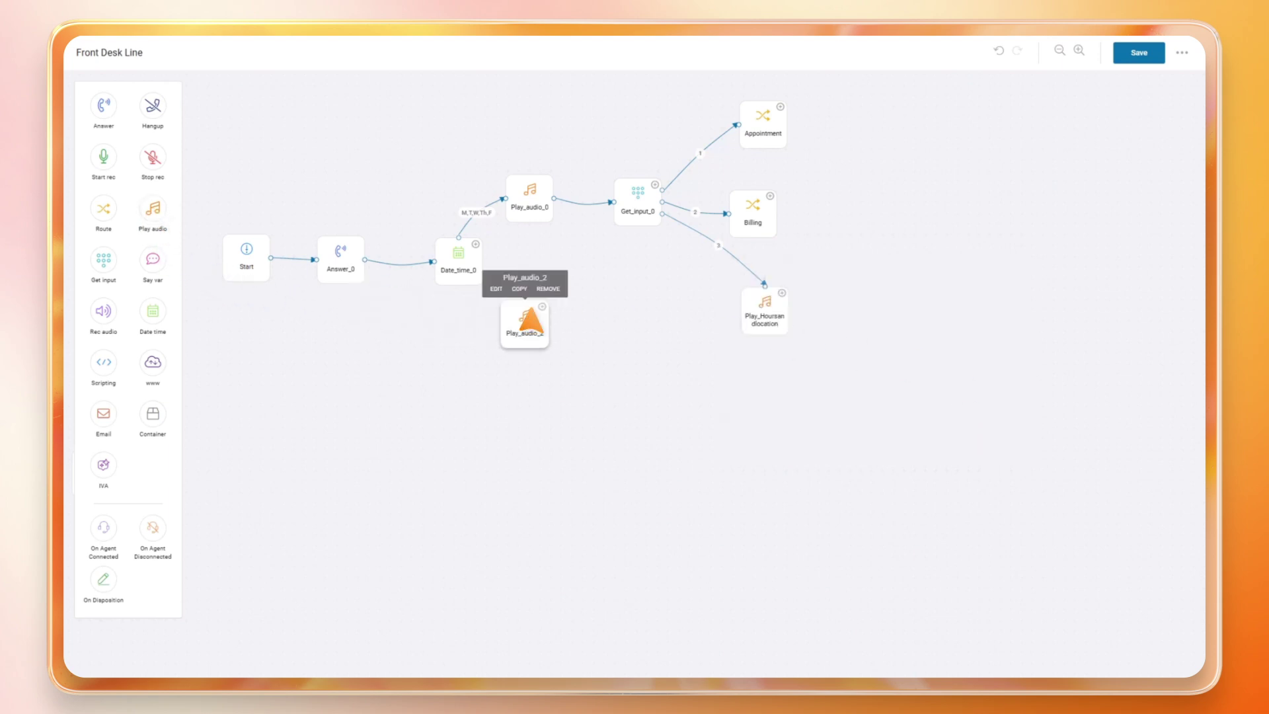
left_click_drag(483, 262, 521, 315)
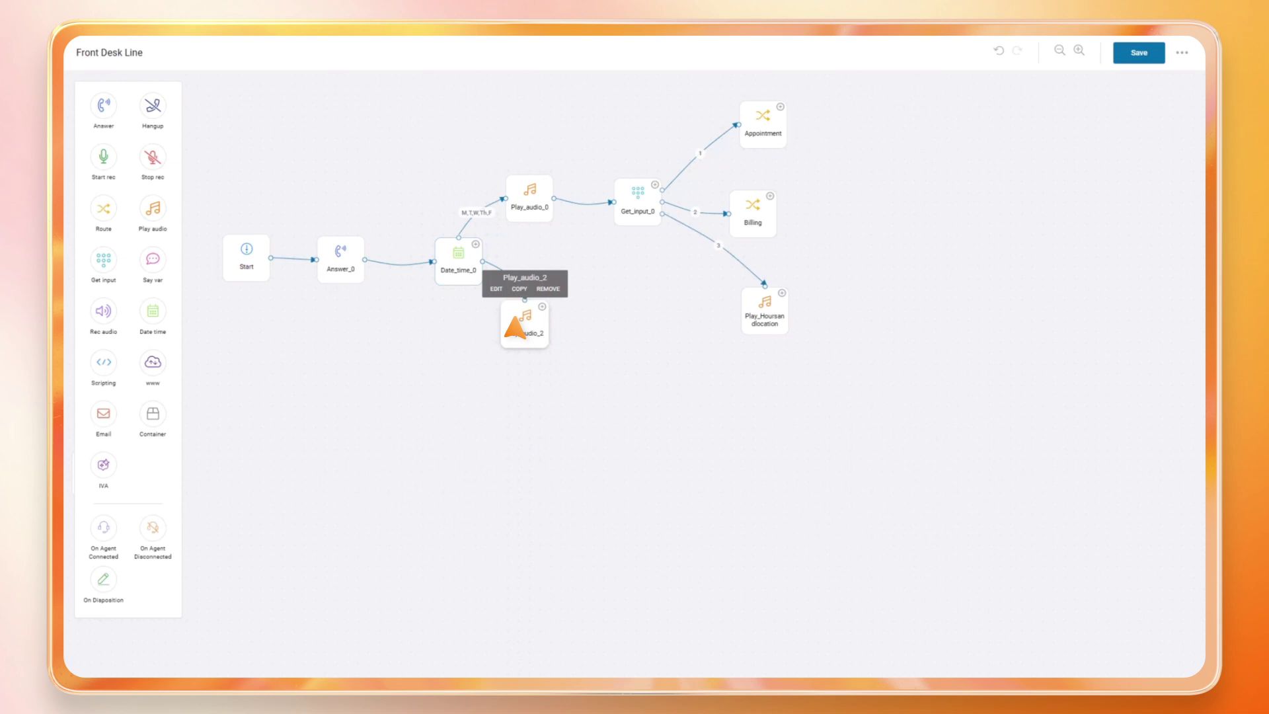
left_click(507, 276)
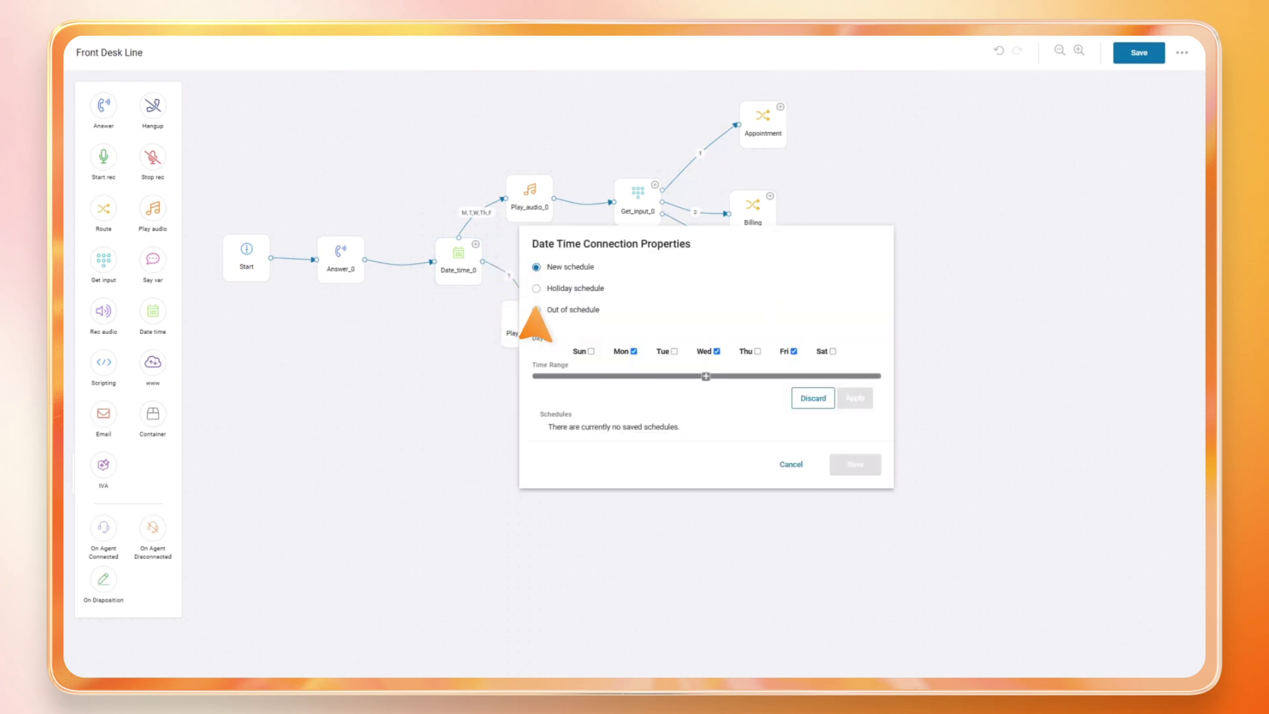
left_click(537, 310)
left_click(853, 429)
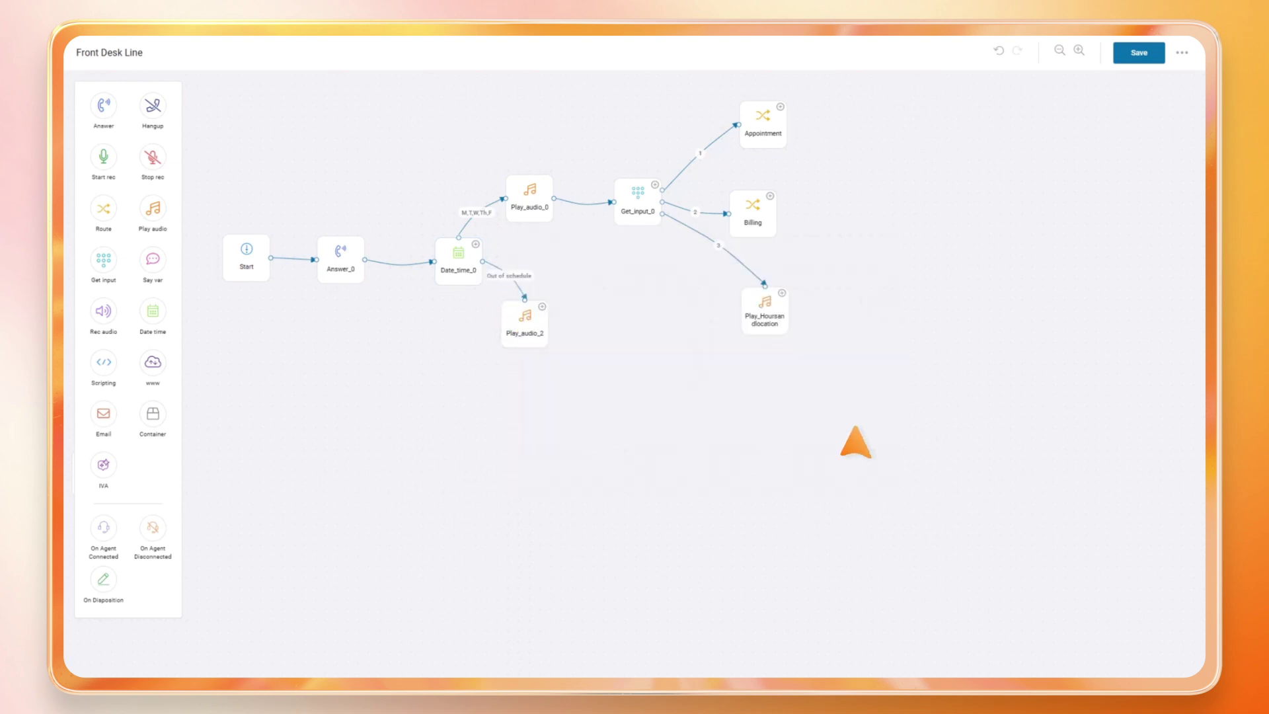
mouse_move(524, 325)
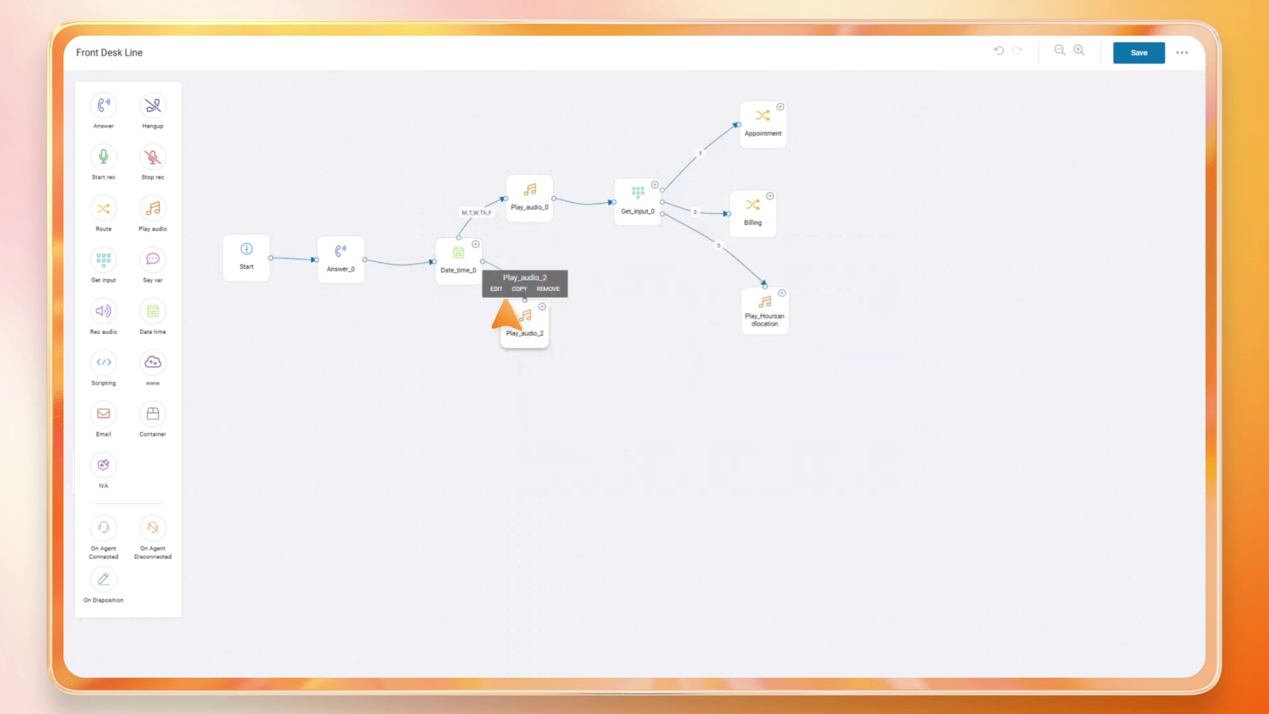
Rename the new audio node to Closed.
left_click(496, 288)
double_click(581, 318)
type("Closed")
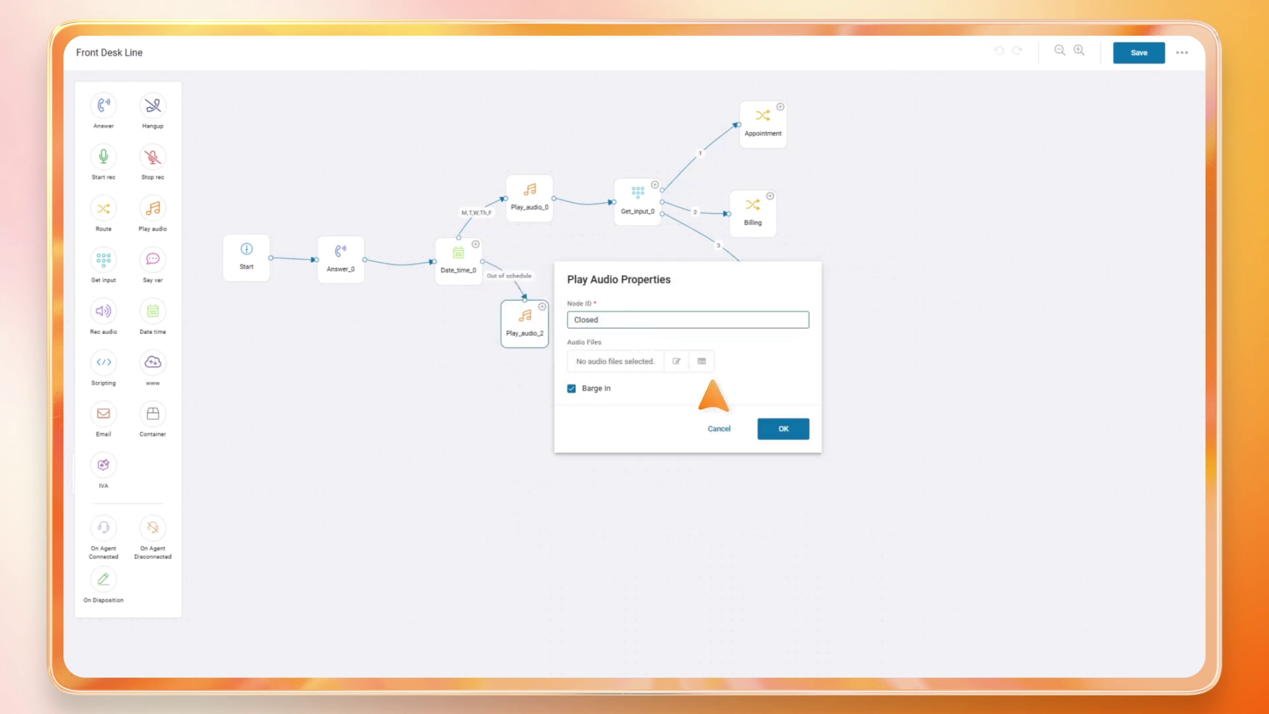
left_click(783, 430)
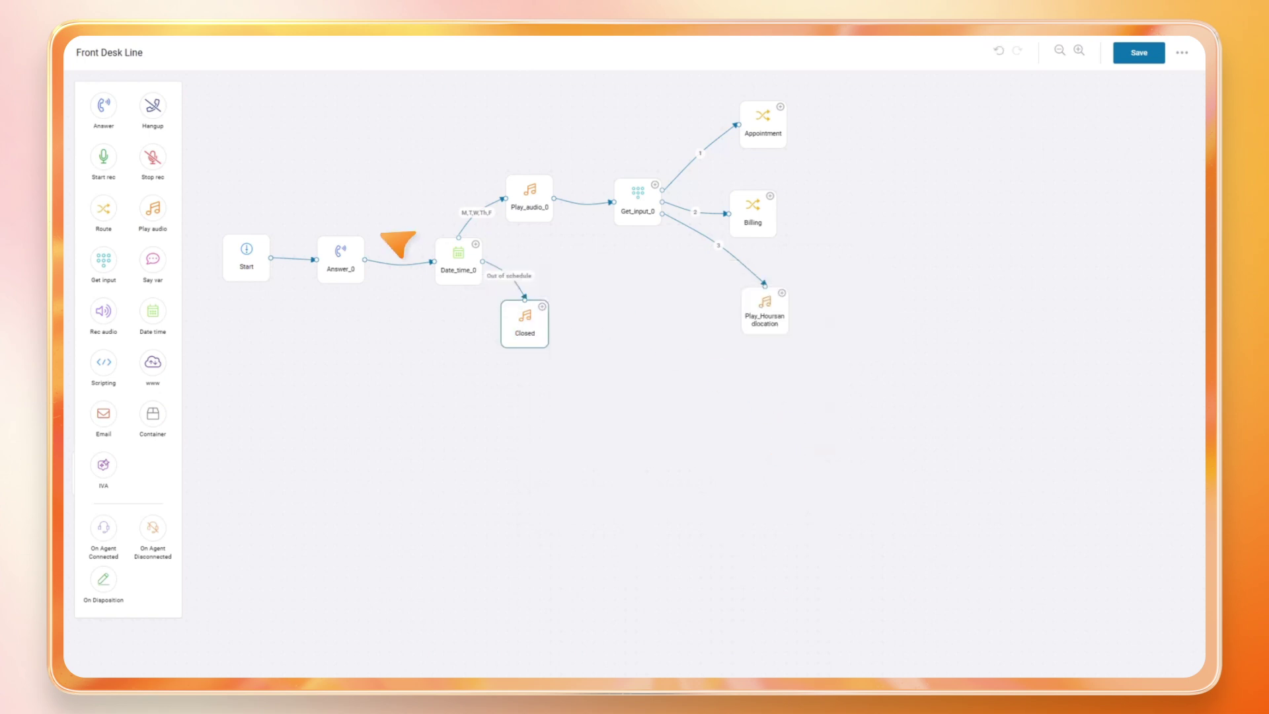
Place a Hangup node to the right of the Closed audio node.
left_click_drag(152, 108, 612, 333)
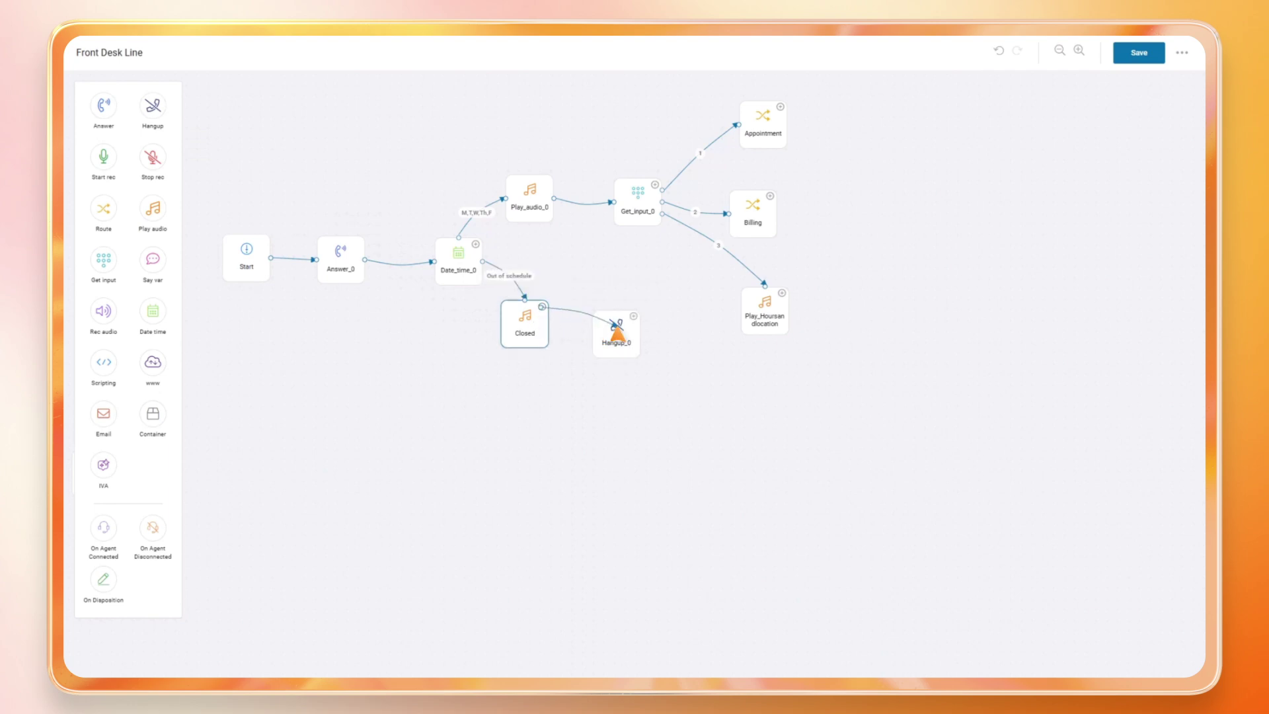